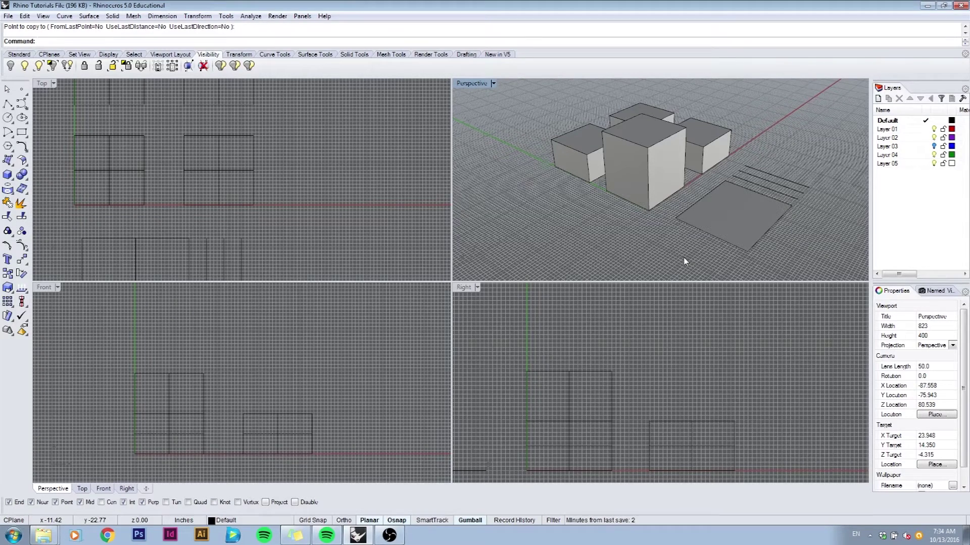
Orbit the Perspective view to a tilted angle over the four boxes, square surface and curves.
{"action": "right_click_drag", "start_coordinate": [684, 258], "coordinate": [671, 217]}
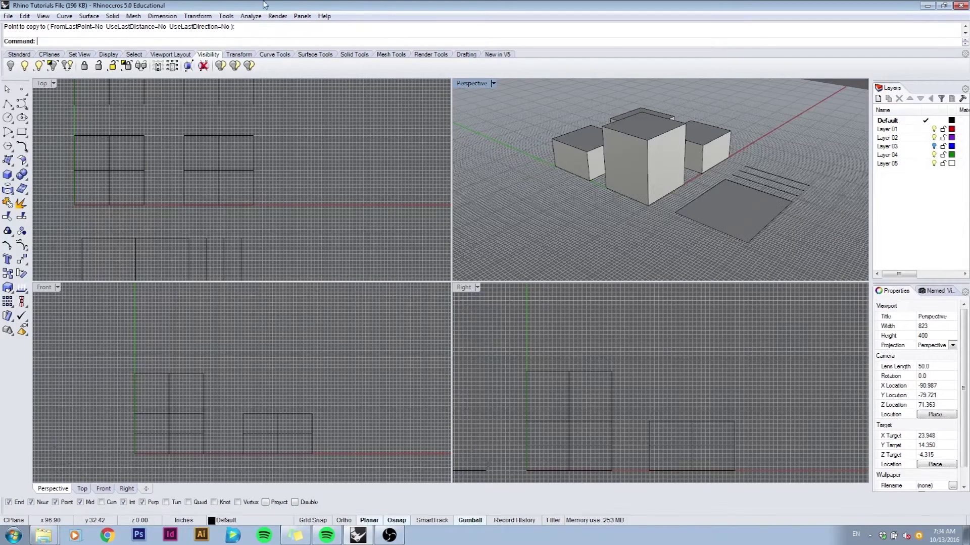
Open the CommandHelp panel, narrow it and shift it right, then nudge the Perspective orbit.
{"action": "type", "text": "C"}
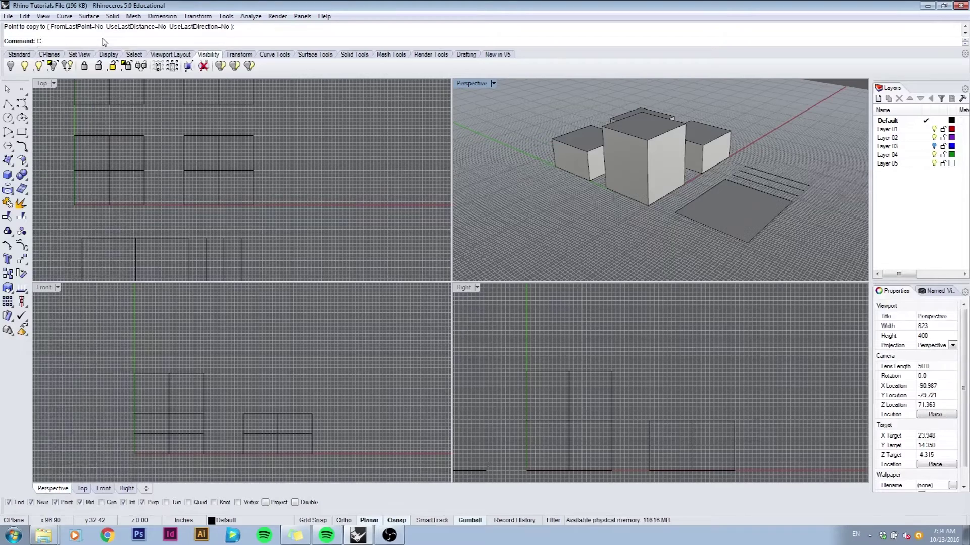
{"action": "type", "text": "ommand"}
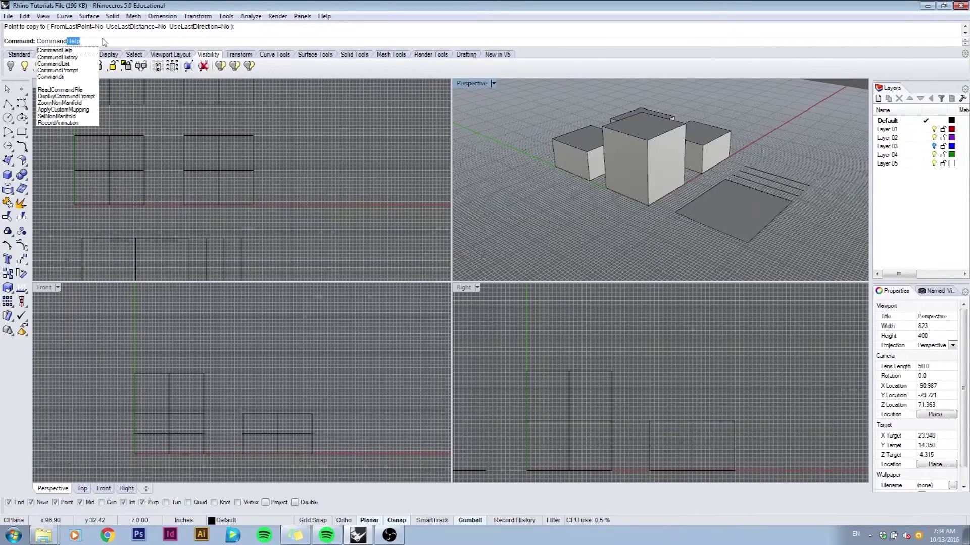
{"action": "key", "text": "Return"}
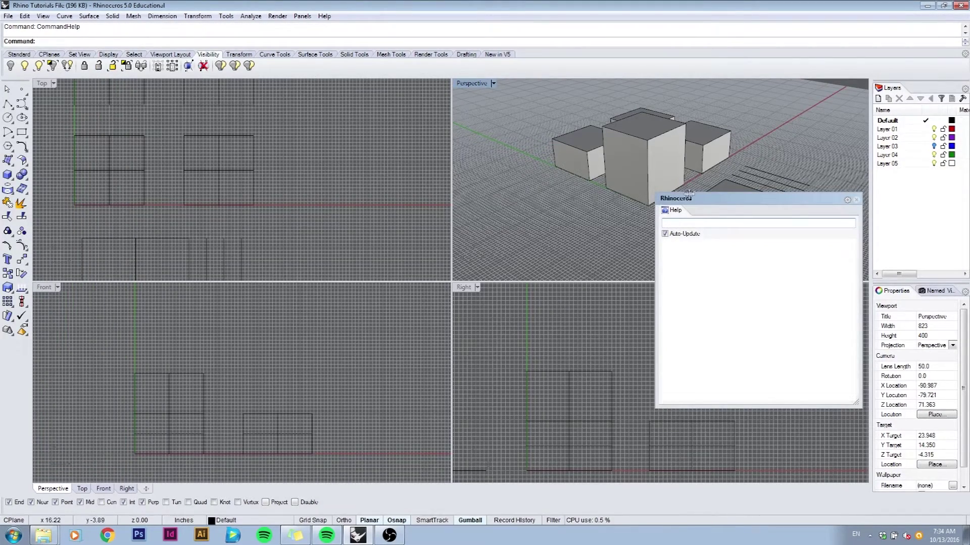
{"action": "left_click_drag", "start_coordinate": [690, 198], "coordinate": [690, 271]}
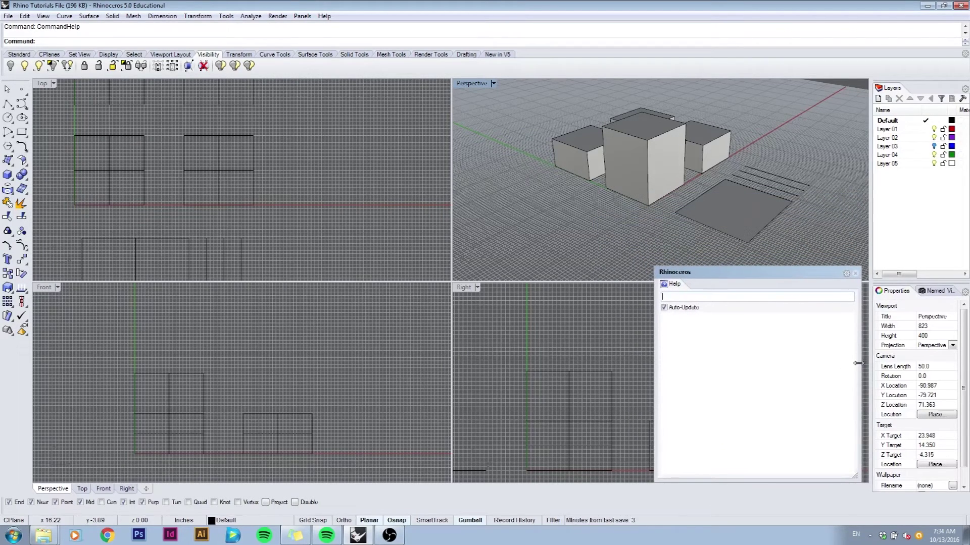
{"action": "left_click_drag", "start_coordinate": [861, 367], "coordinate": [794, 358]}
{"action": "left_click_drag", "start_coordinate": [717, 273], "coordinate": [783, 270]}
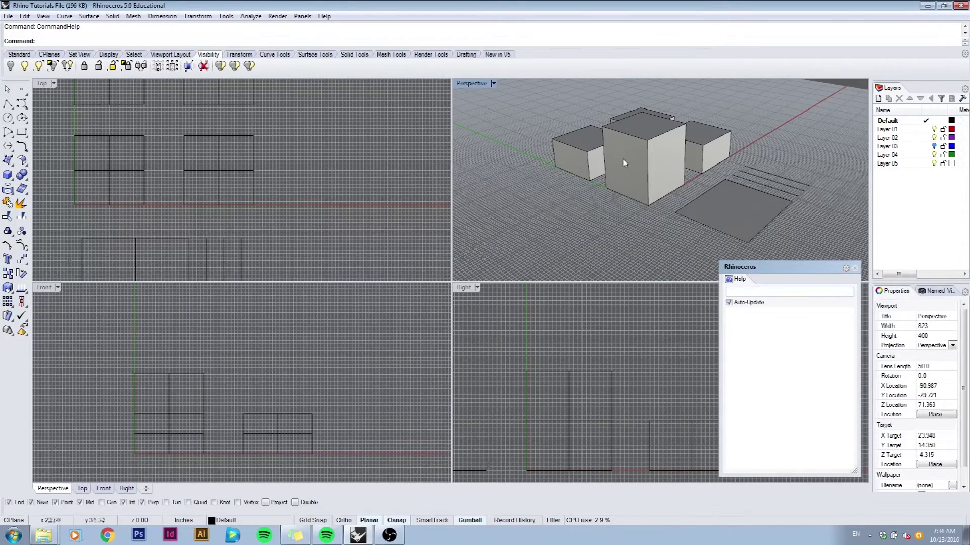
{"action": "right_click_drag", "start_coordinate": [626, 160], "coordinate": [646, 172]}
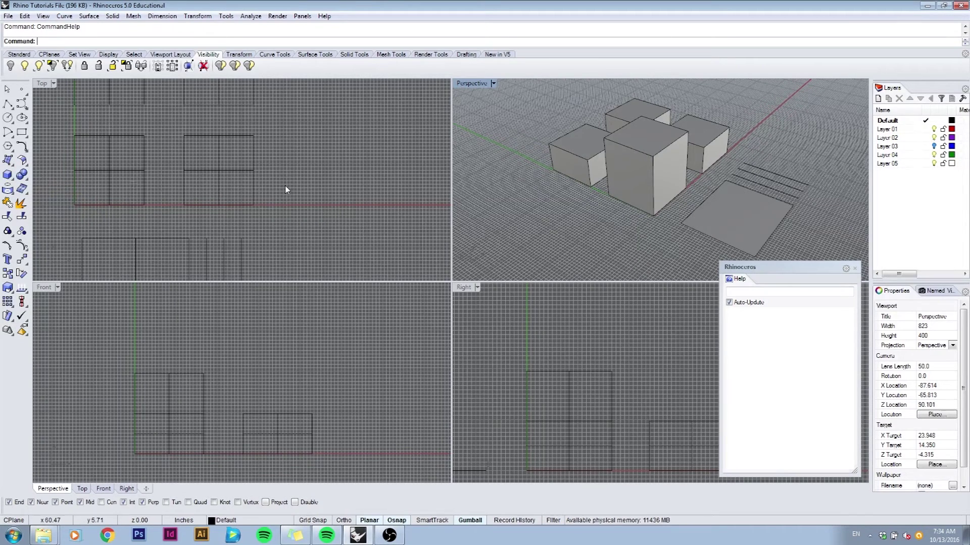
Start the Box command to read its help, then cancel it without drawing.
{"action": "type", "text": "box"}
{"action": "key", "text": "Return"}
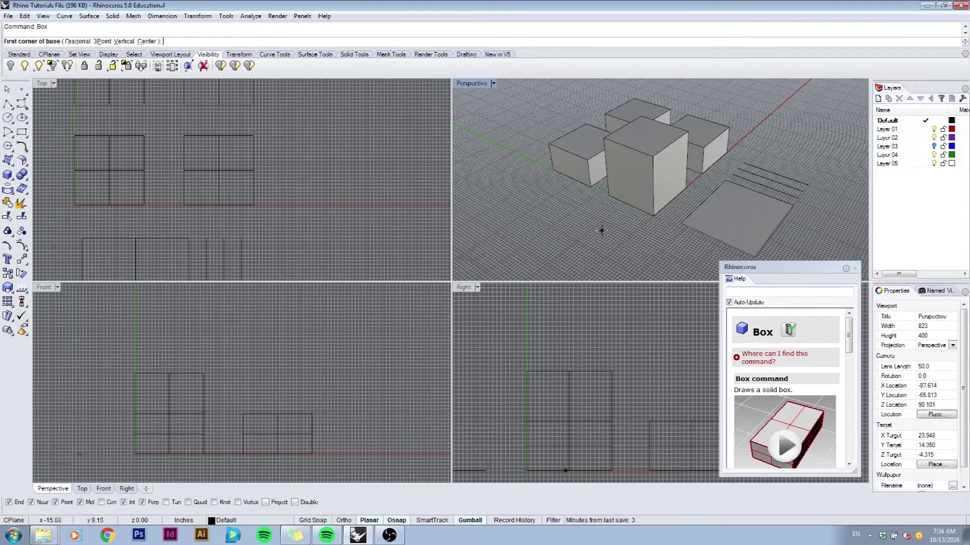
{"action": "key", "text": "Escape"}
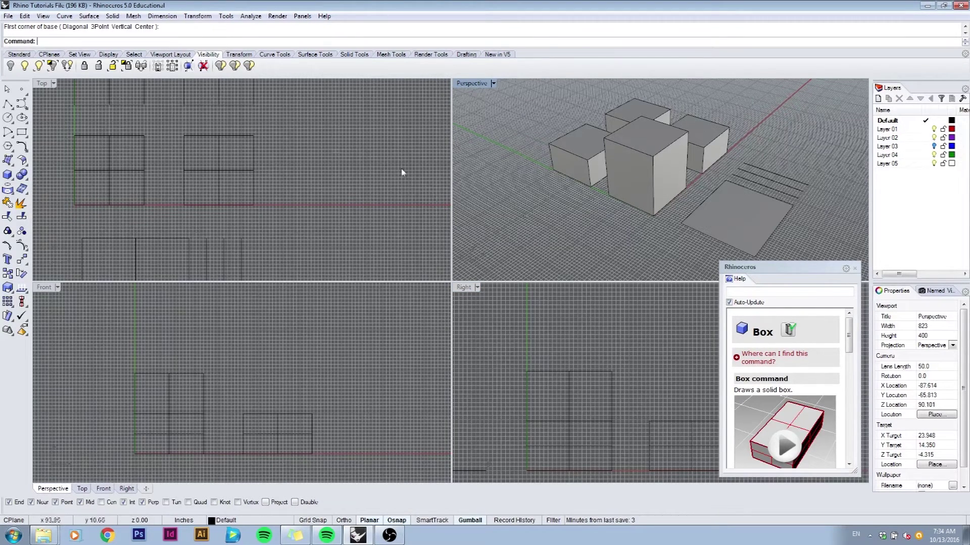
Start the Plane surface command from the Surface flyout, cancel it, and re-orbit Perspective.
{"action": "left_click", "coordinate": [8, 162]}
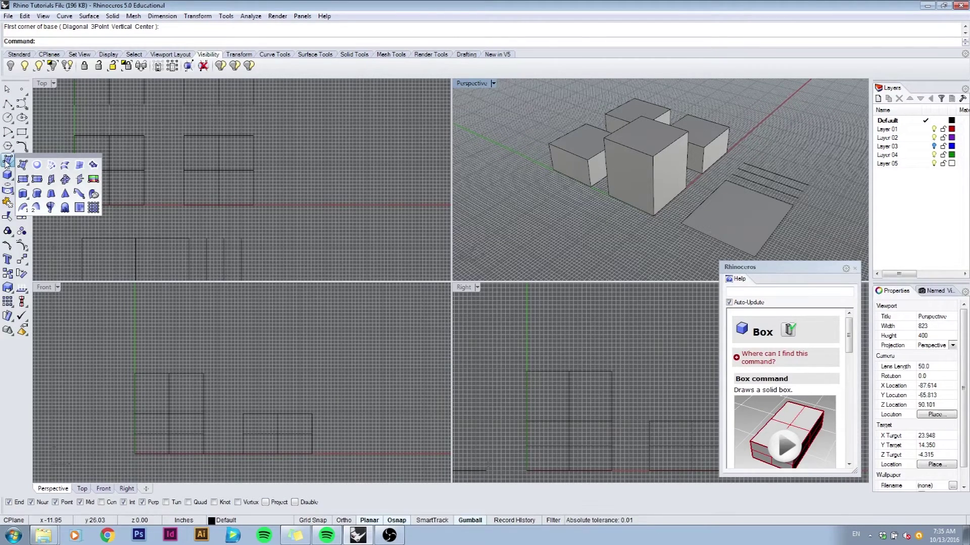
{"action": "left_click", "coordinate": [22, 179]}
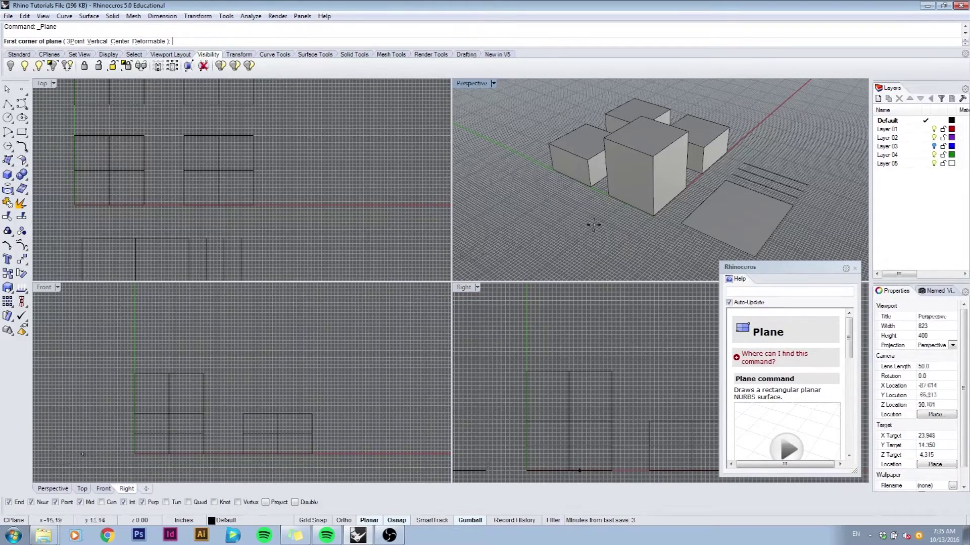
{"action": "key", "text": "Escape"}
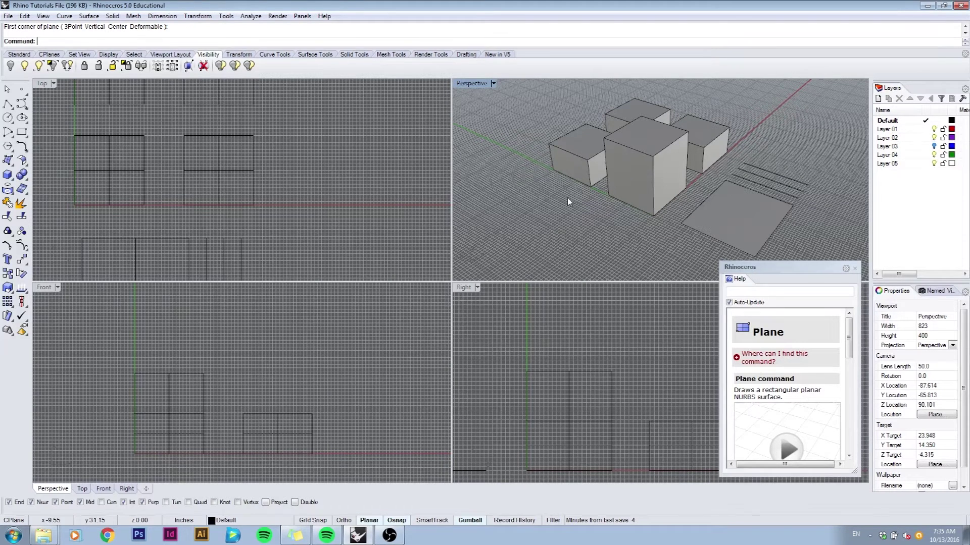
{"action": "right_click_drag", "start_coordinate": [532, 136], "coordinate": [555, 161]}
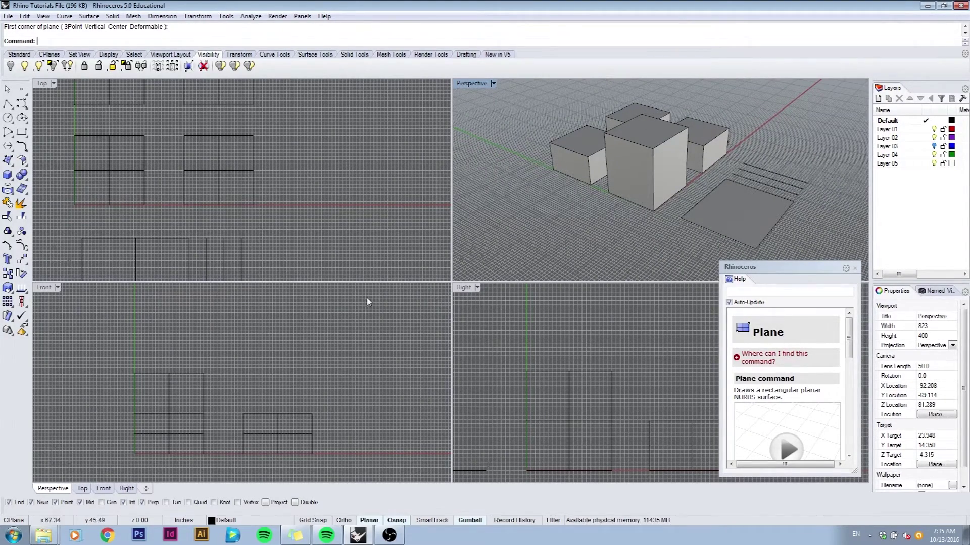
Switch the Right, Front and Top viewports to Shaded, then pan Top to recentre the boxes.
{"action": "left_click", "coordinate": [466, 287]}
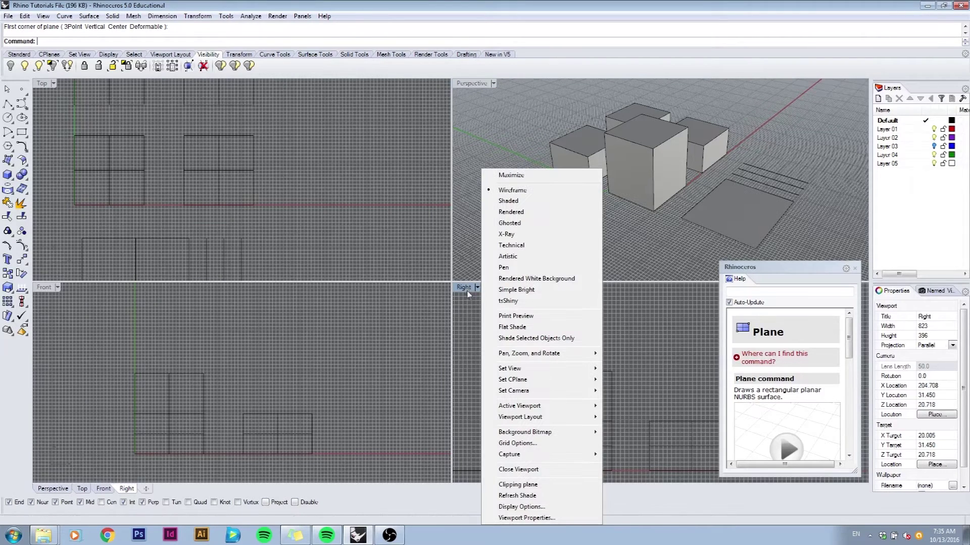
{"action": "left_click", "coordinate": [508, 201]}
{"action": "left_click", "coordinate": [45, 290]}
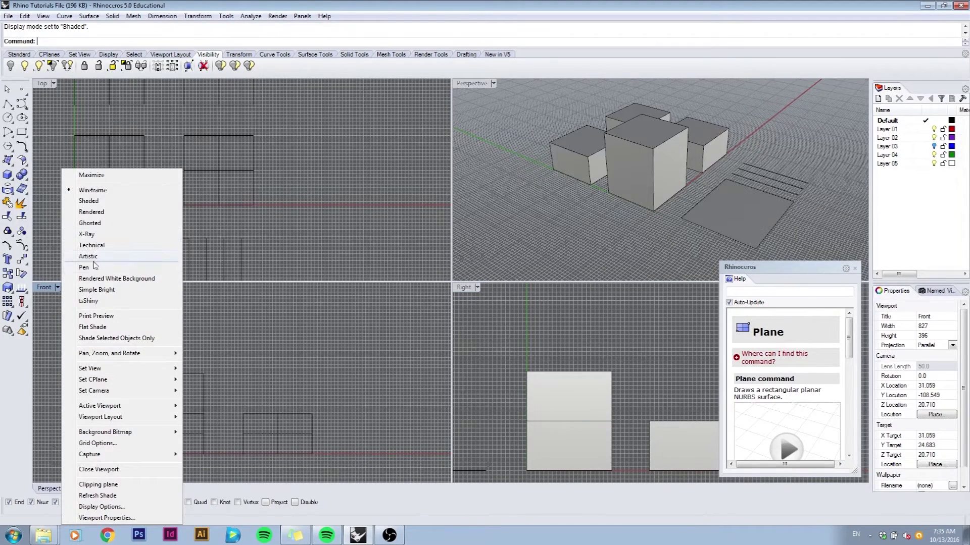
{"action": "left_click", "coordinate": [89, 201]}
{"action": "left_click", "coordinate": [44, 89]}
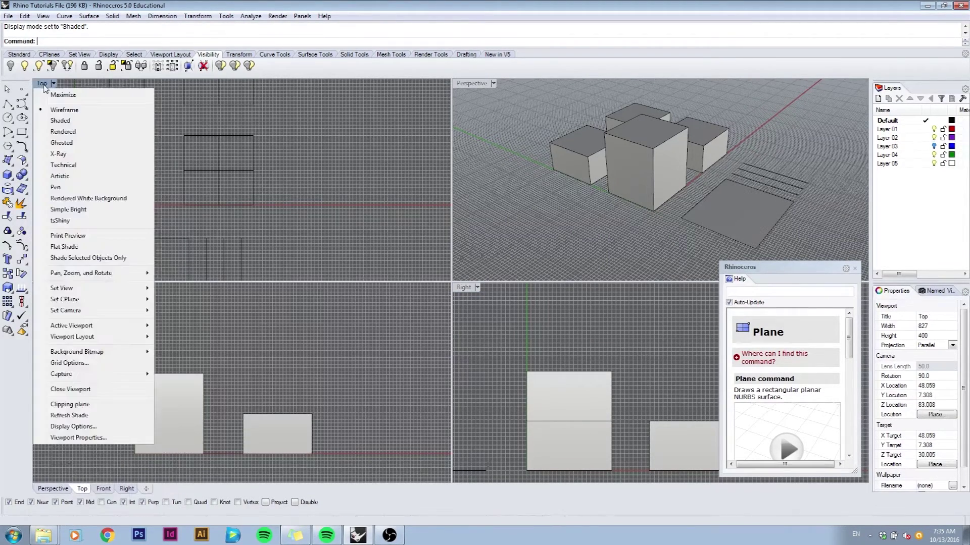
{"action": "left_click", "coordinate": [52, 111]}
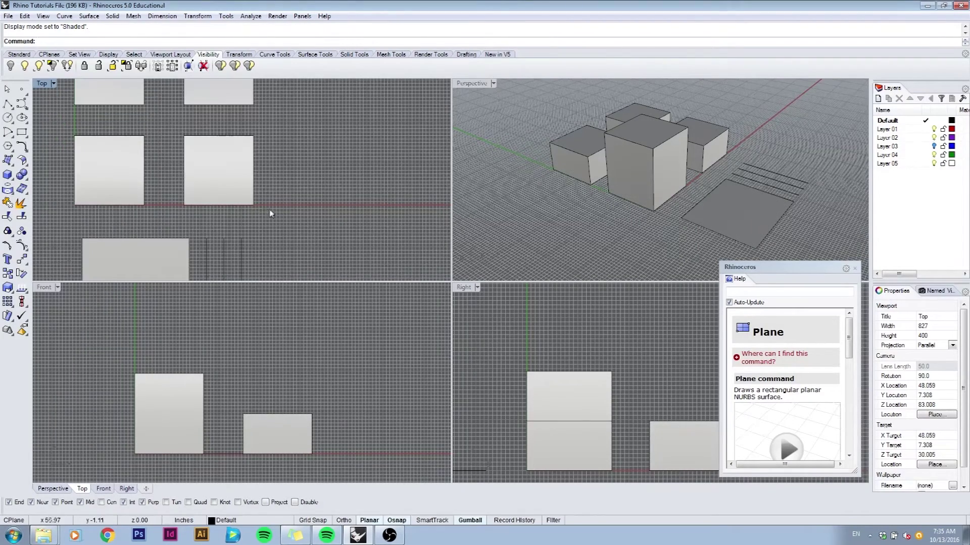
{"action": "right_click_drag", "start_coordinate": [270, 213], "coordinate": [297, 205]}
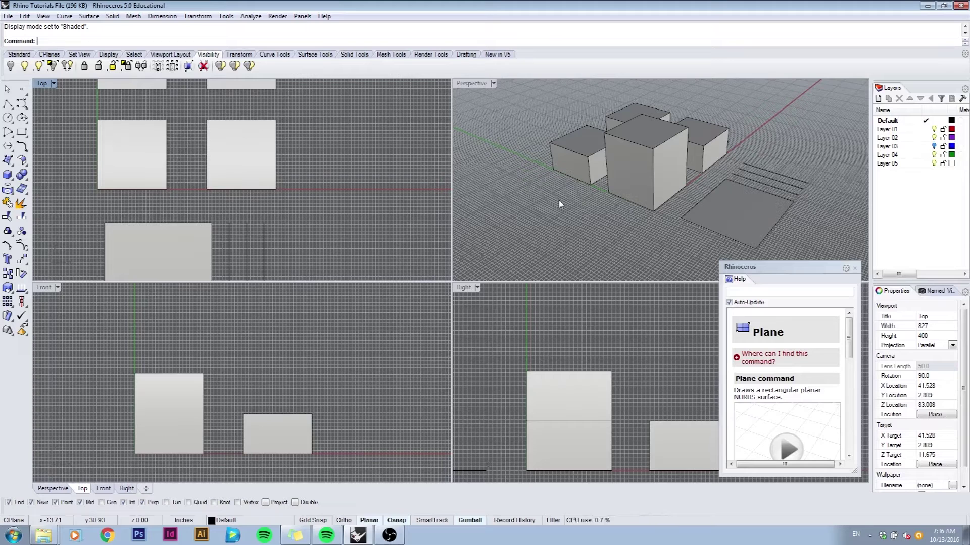
In Perspective, select and deselect the tall, large and small boxes in turn, then orbit slightly.
{"action": "left_click", "coordinate": [561, 215]}
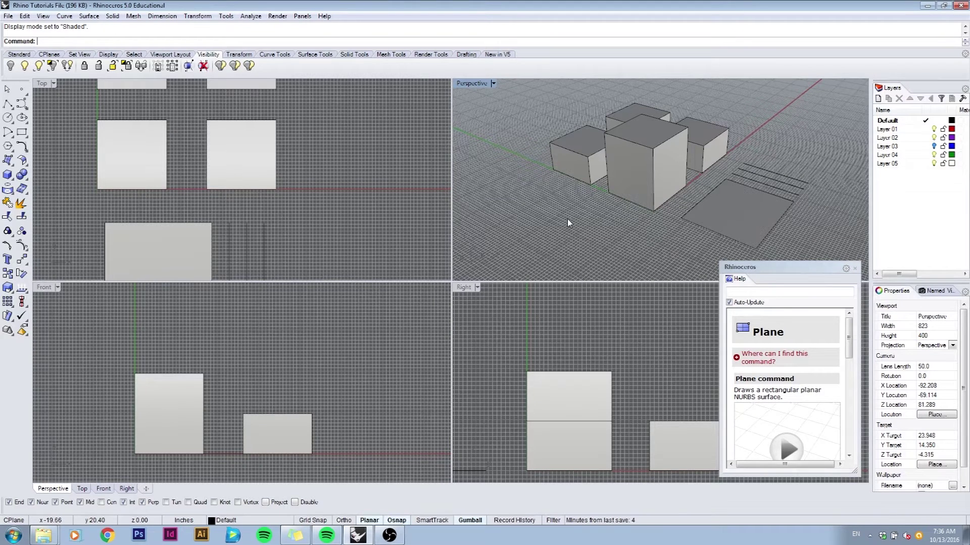
{"action": "left_click", "coordinate": [664, 199]}
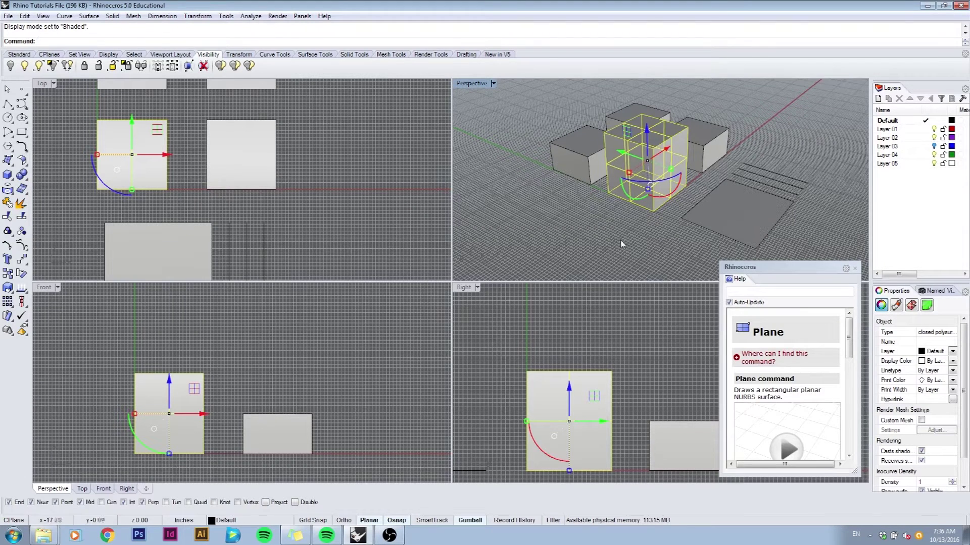
{"action": "left_click", "coordinate": [596, 228]}
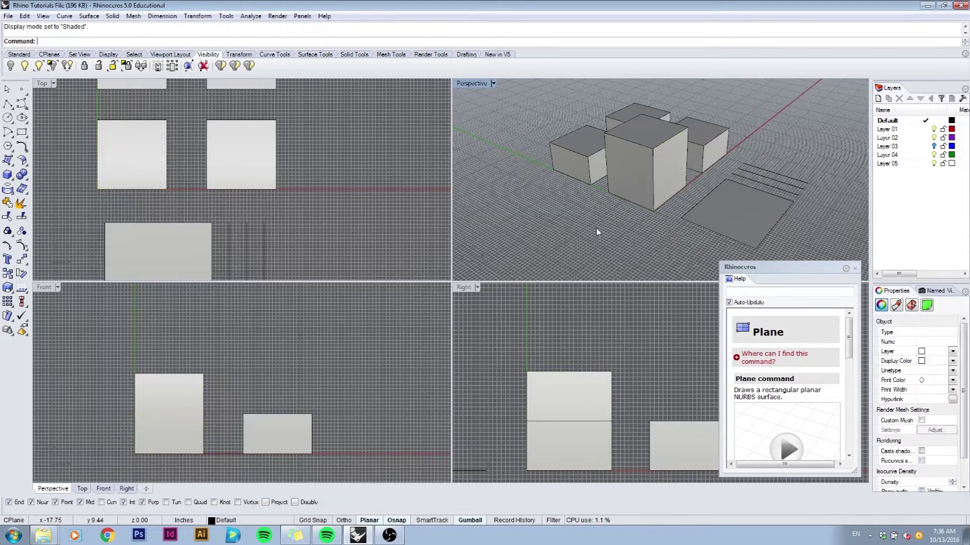
{"action": "left_click", "coordinate": [670, 181]}
{"action": "left_click", "coordinate": [561, 213]}
{"action": "left_click", "coordinate": [565, 159]}
{"action": "left_click", "coordinate": [551, 233]}
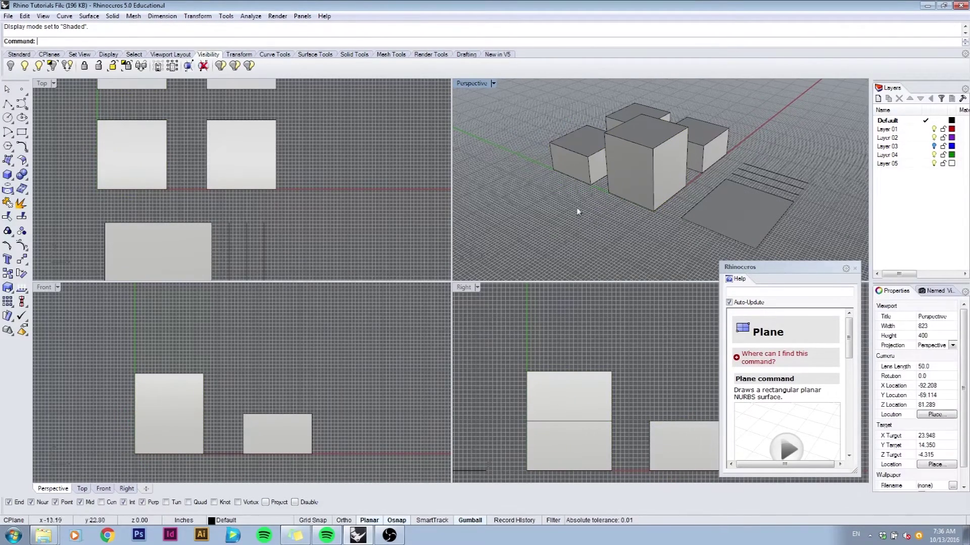
{"action": "right_click_drag", "start_coordinate": [552, 233], "coordinate": [531, 226]}
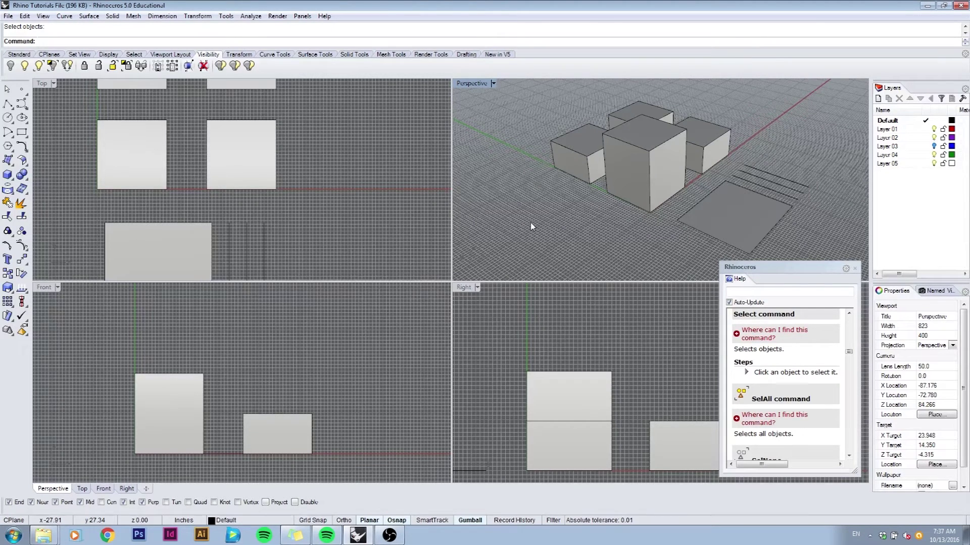
Select all objects, orbit Perspective to a lower side angle, then clear the selection.
{"action": "key", "text": "ctrl+a"}
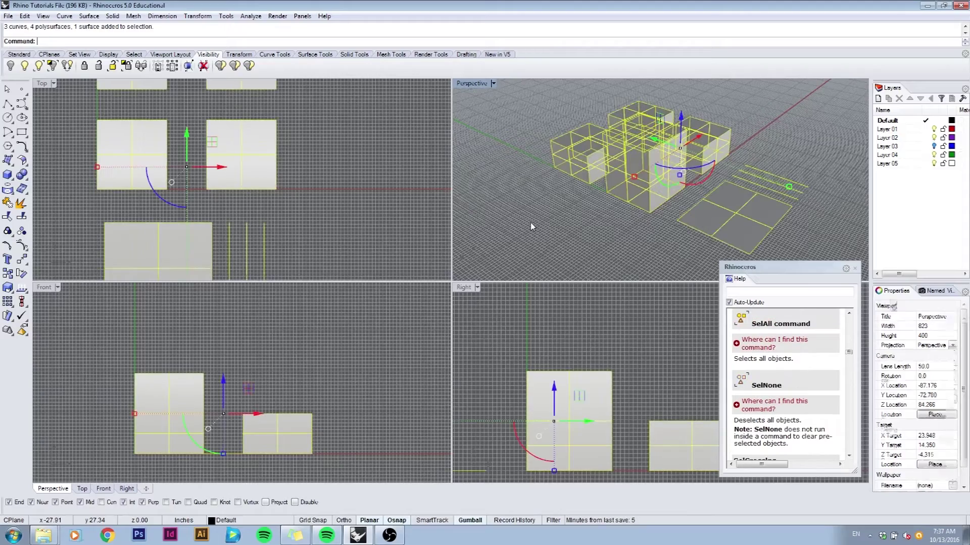
{"action": "right_click_drag", "start_coordinate": [531, 227], "coordinate": [571, 222]}
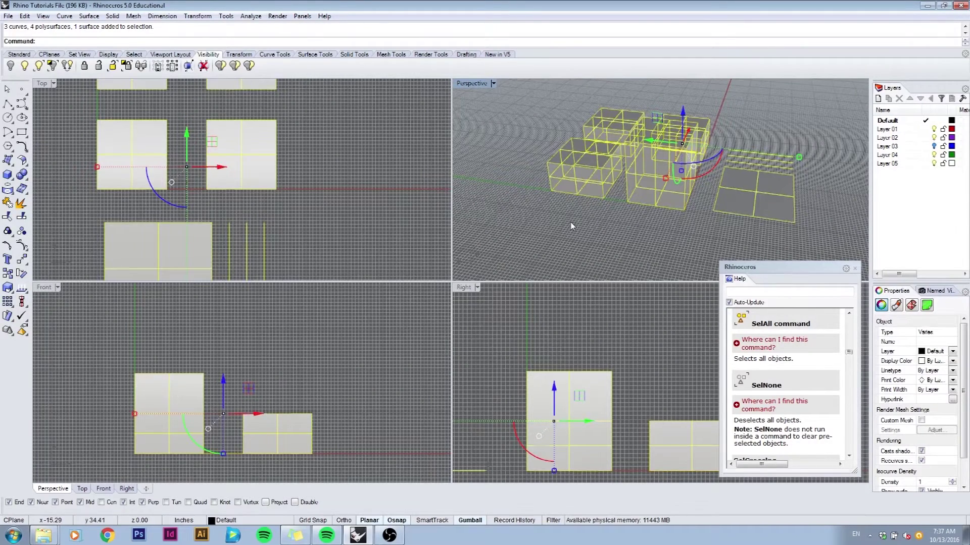
{"action": "key", "text": "Escape"}
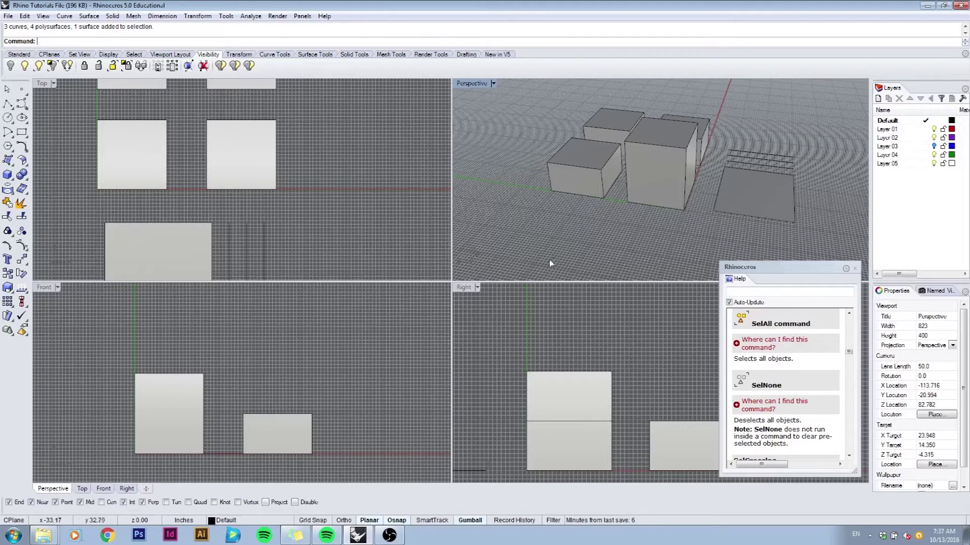
{"action": "left_click_drag", "start_coordinate": [546, 259], "coordinate": [801, 107]}
{"action": "left_click_drag", "start_coordinate": [720, 100], "coordinate": [720, 100]}
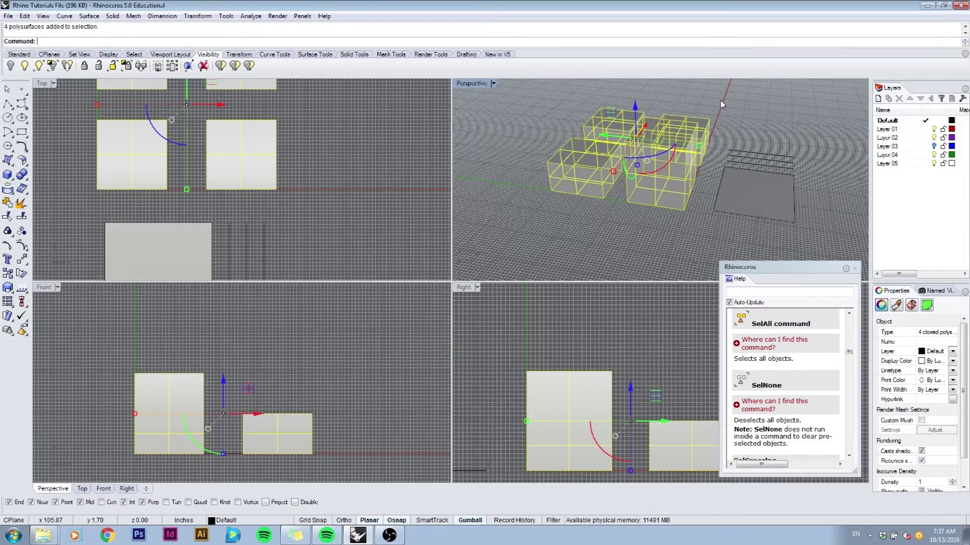
{"action": "left_click", "coordinate": [502, 251]}
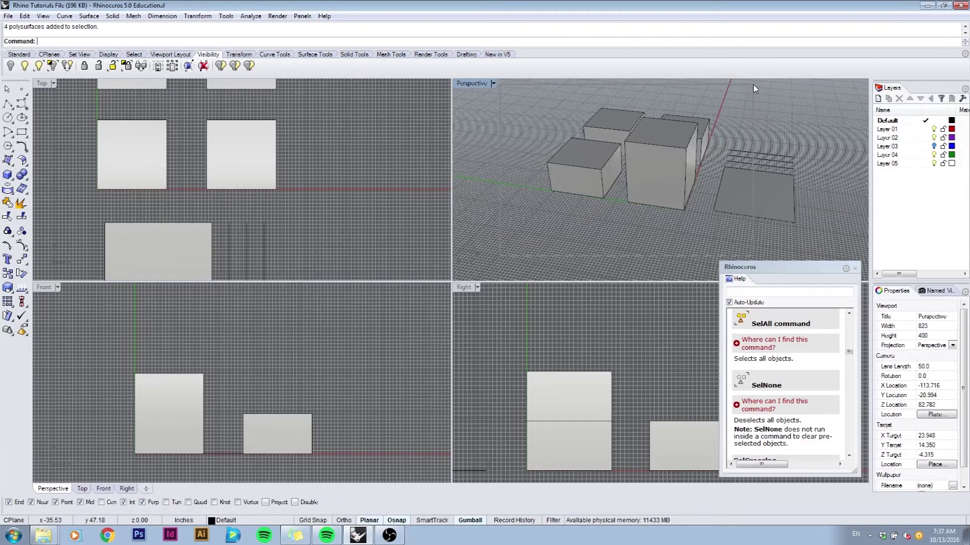
{"action": "key", "text": "ctrl+a"}
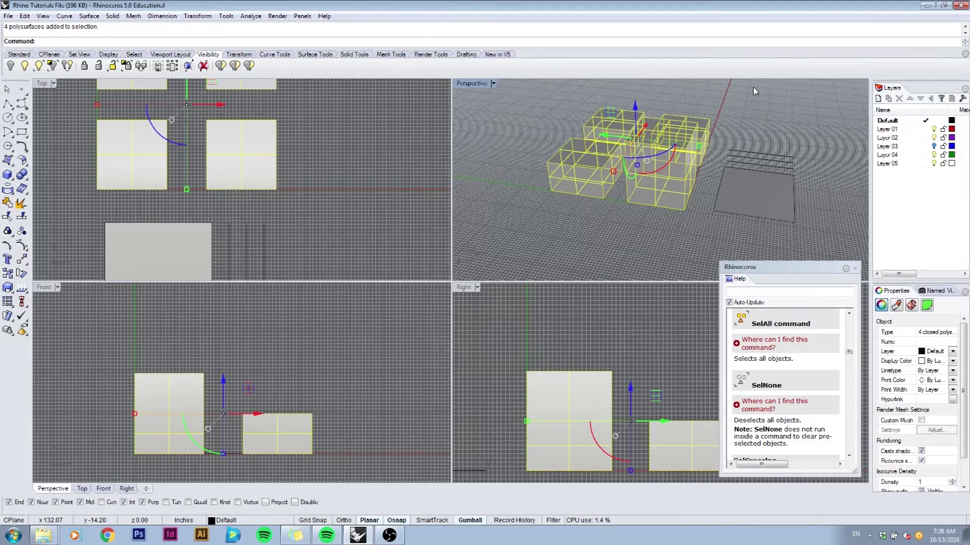
{"action": "left_click", "coordinate": [824, 83]}
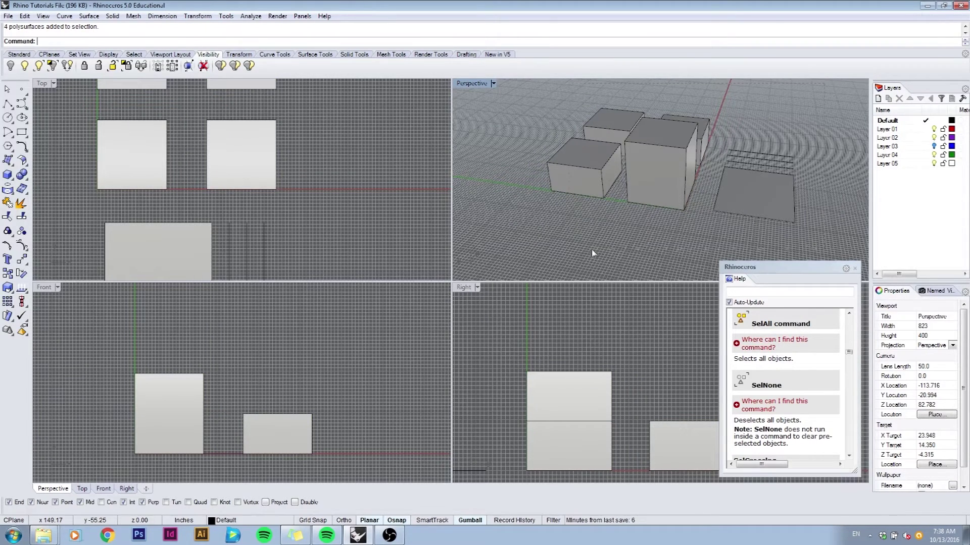
{"action": "key", "text": "ctrl+a"}
{"action": "key", "text": "Escape"}
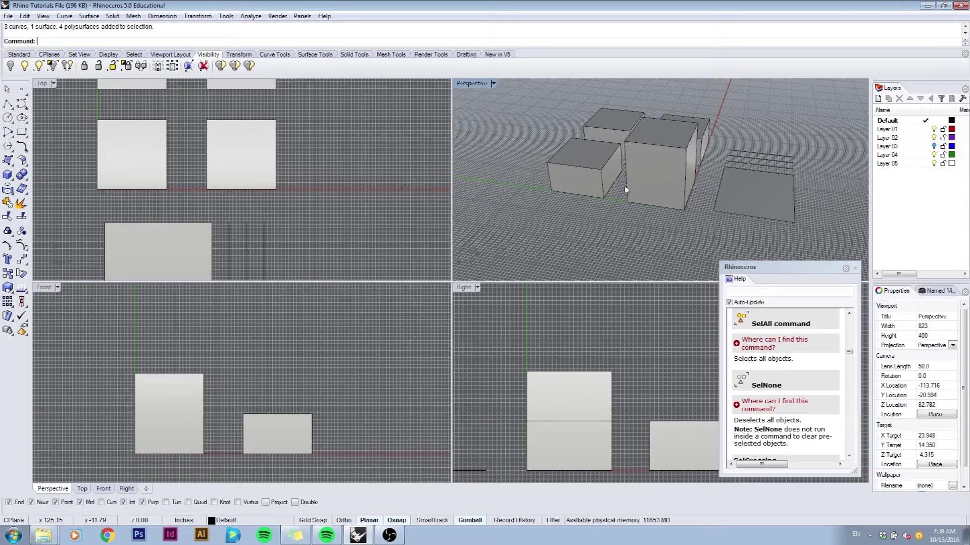
{"action": "key", "text": "ctrl+a"}
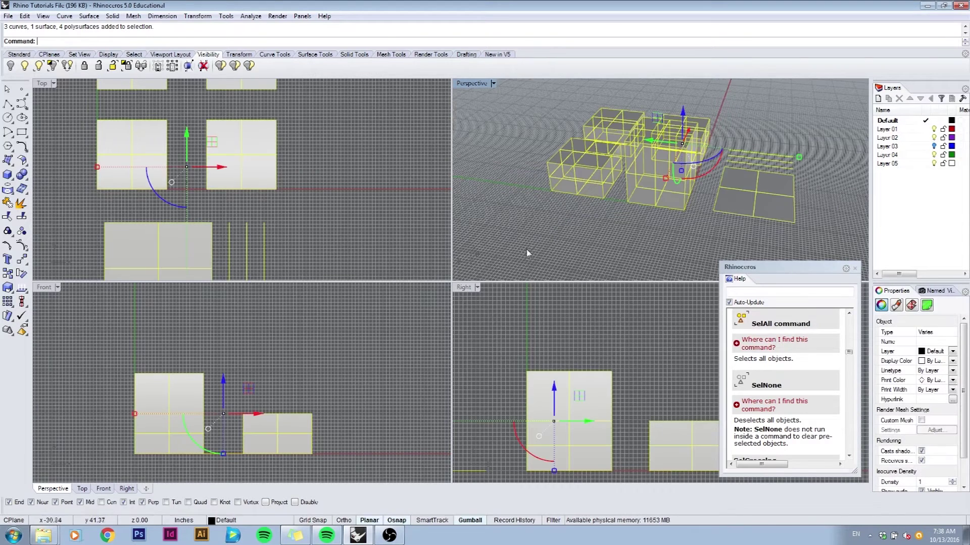
{"action": "key", "text": "Escape"}
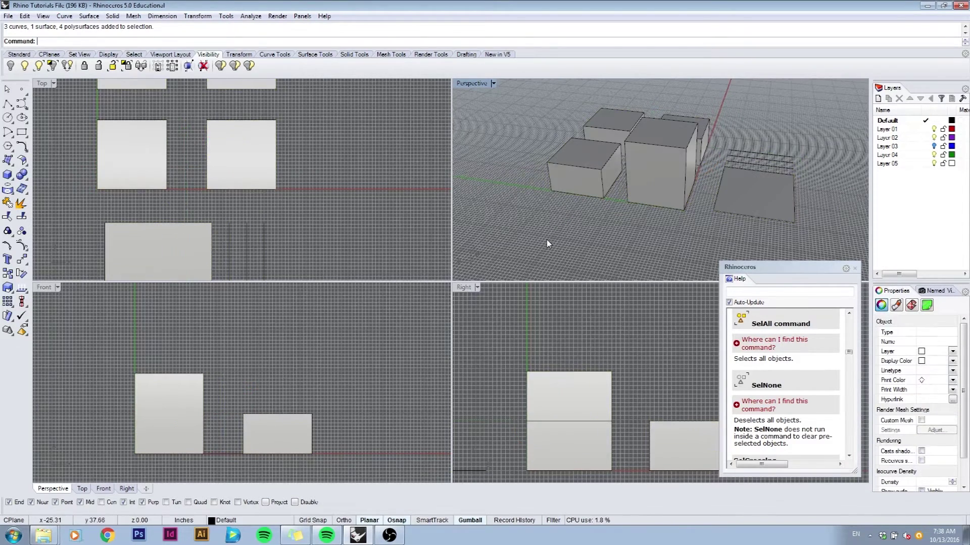
Select all three curves with SelCrv, then clear the selection.
{"action": "type", "text": "Selectcrv"}
{"action": "key", "text": "Return"}
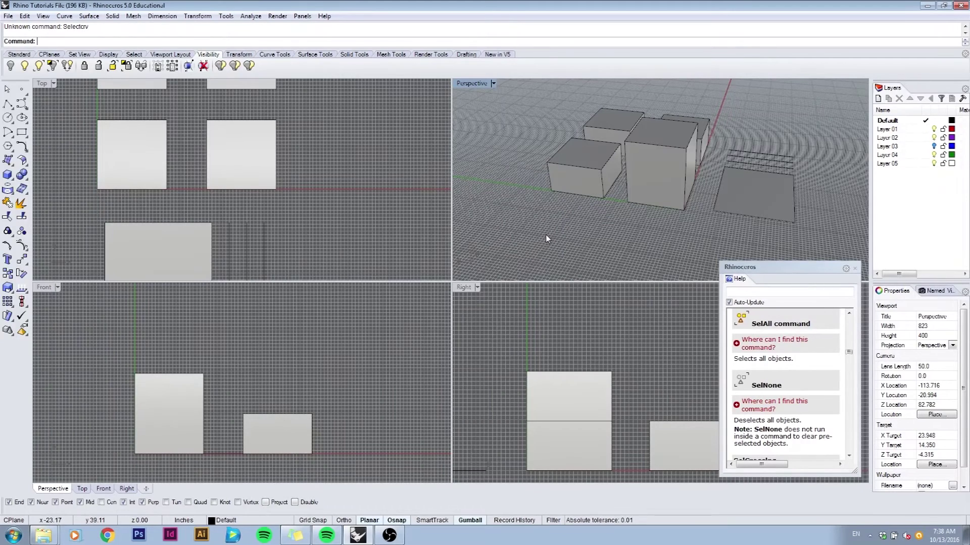
{"action": "type", "text": "Selcrv"}
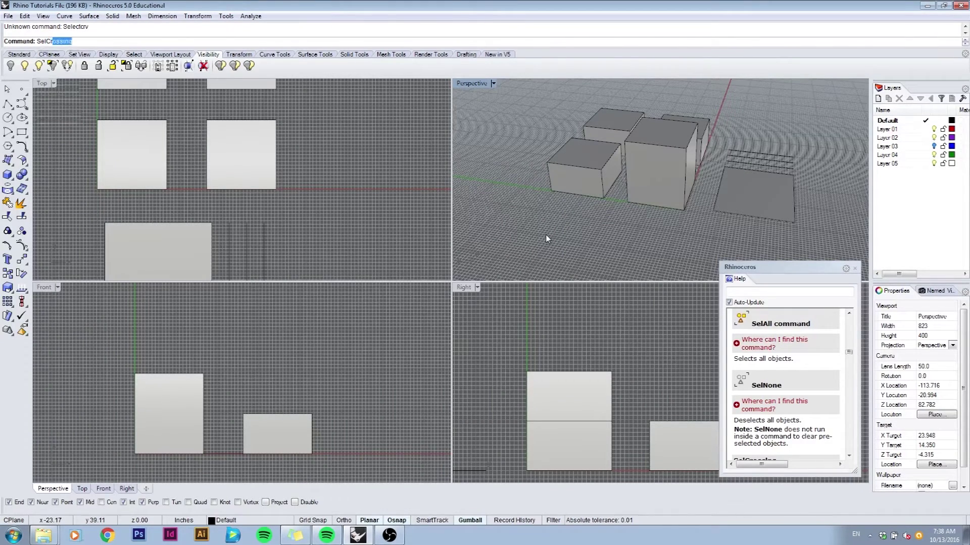
{"action": "key", "text": "Return"}
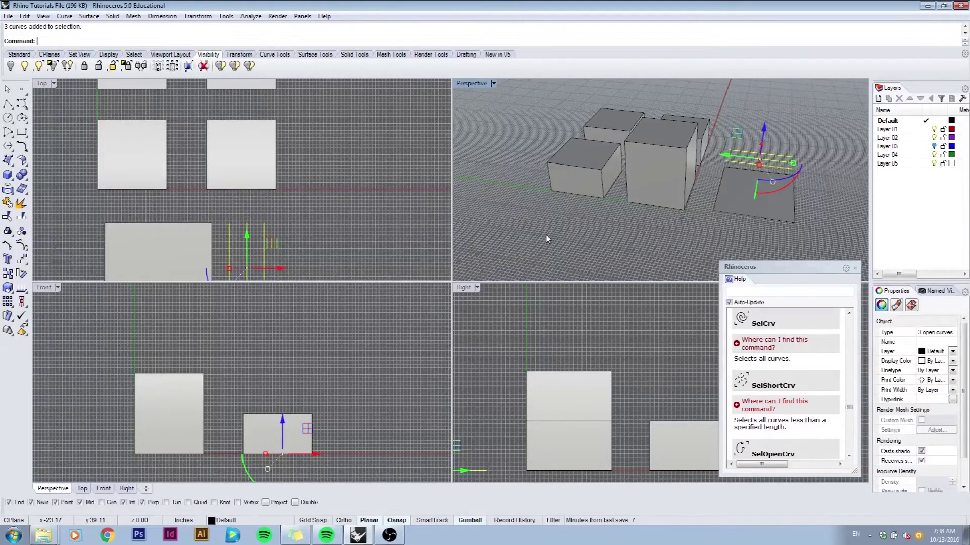
{"action": "key", "text": "Escape"}
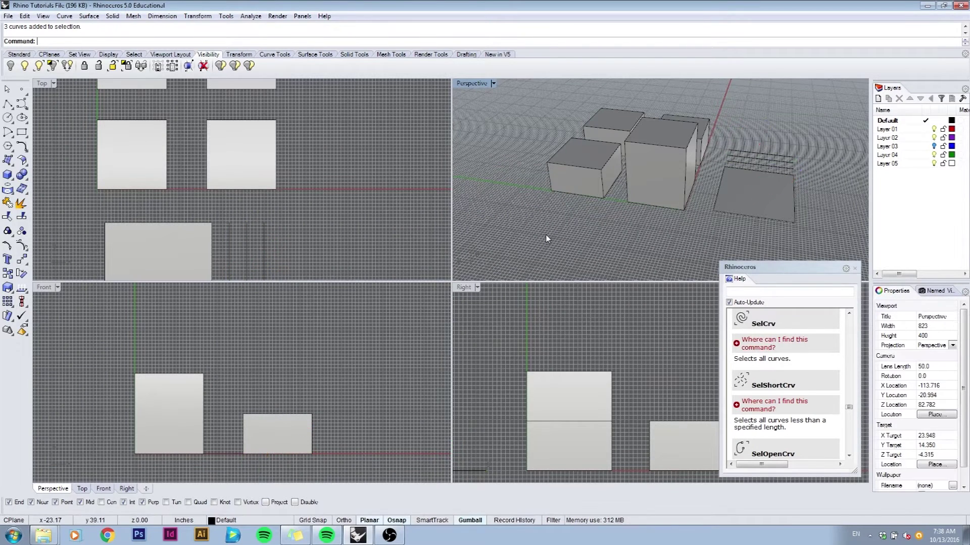
Select the flat square surface with SelSrf, then deselect it.
{"action": "type", "text": "SelSrf"}
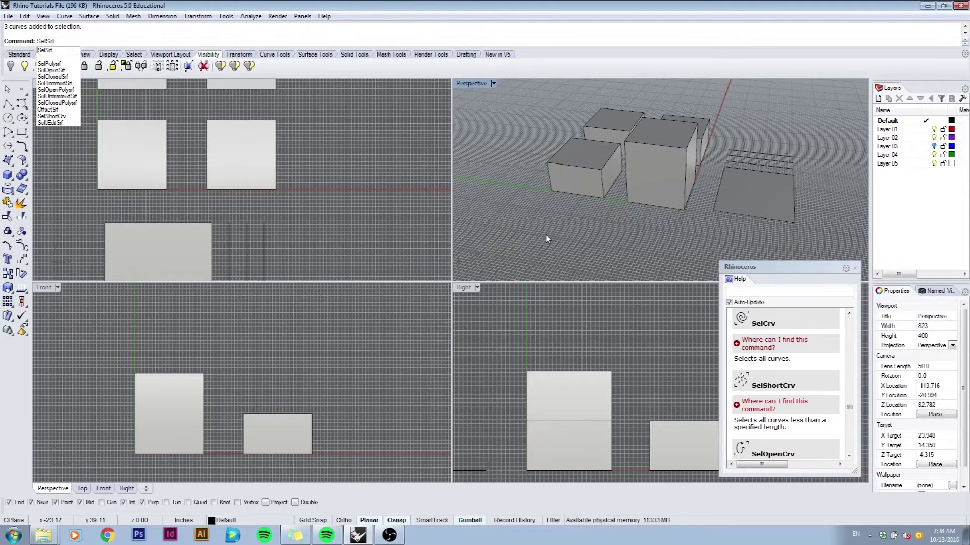
{"action": "key", "text": "Return"}
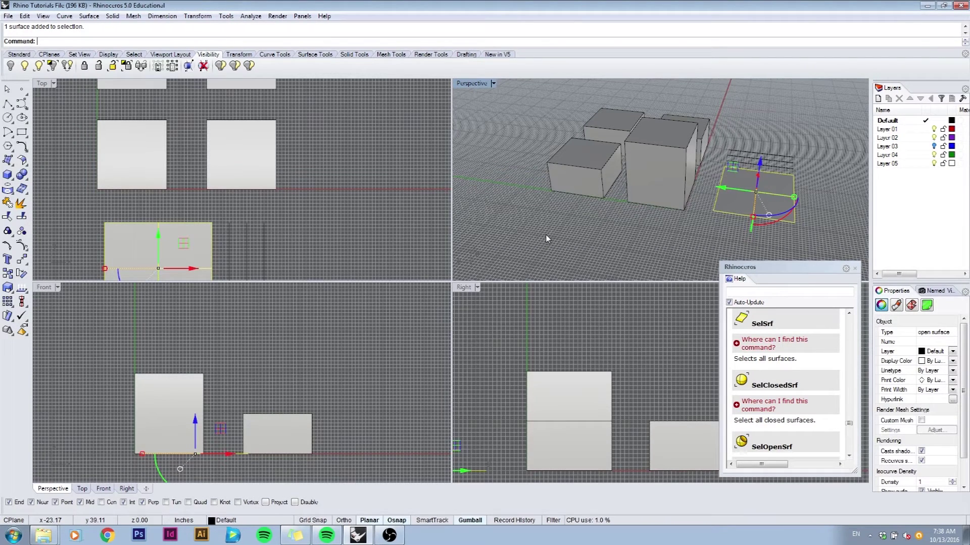
{"action": "left_click", "coordinate": [546, 238]}
Select every object on the Default layer from the Layers panel, then deselect everything.
{"action": "right_click", "coordinate": [884, 121]}
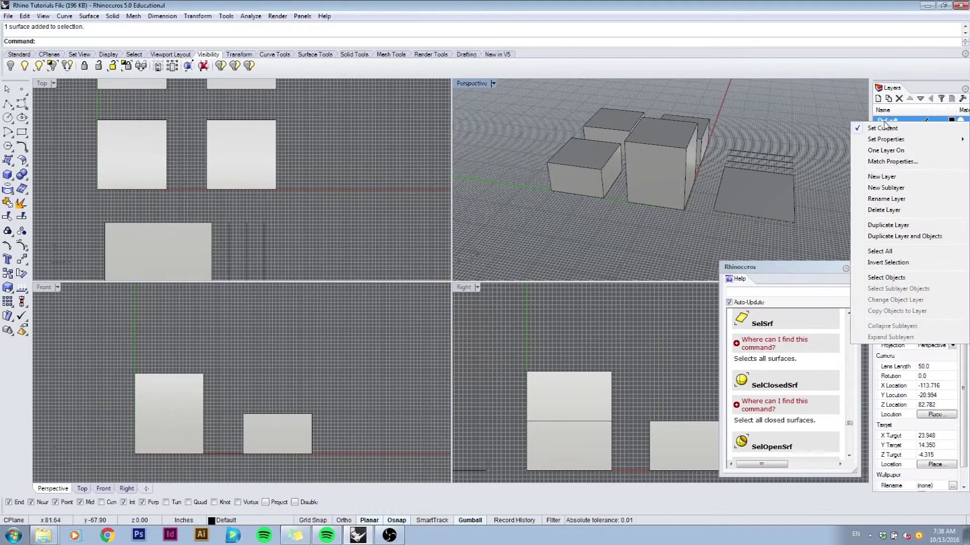
{"action": "left_click", "coordinate": [891, 277]}
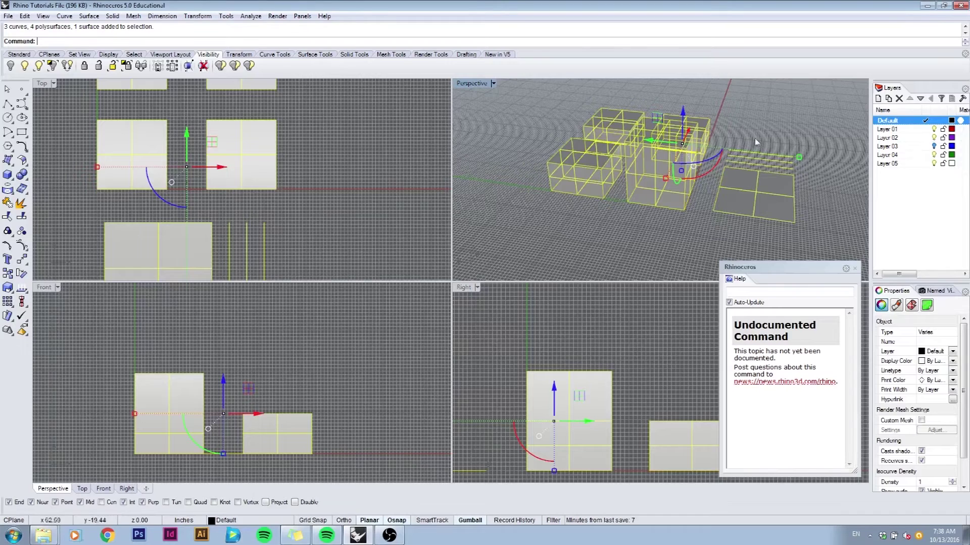
{"action": "left_click", "coordinate": [780, 130]}
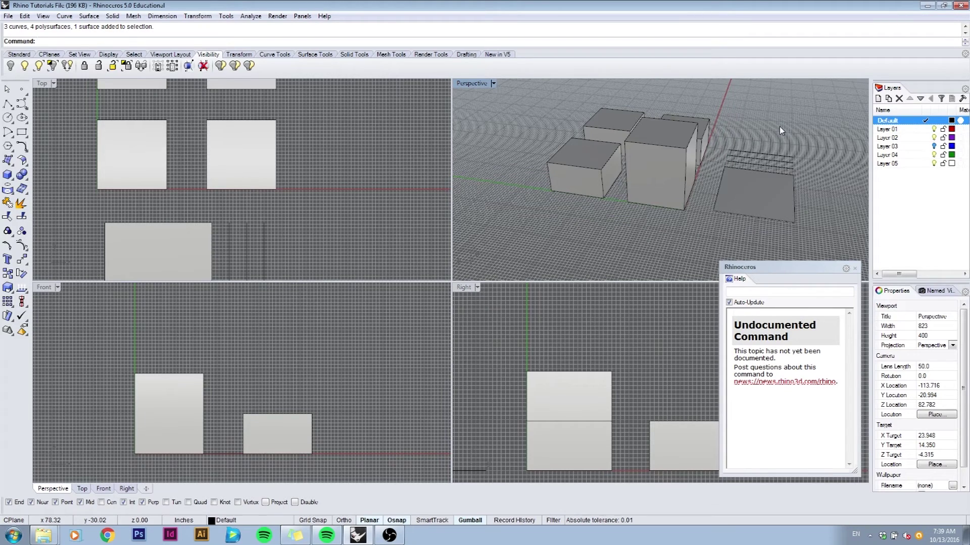
Pan the Right, Front and Top views and orbit Perspective to a higher look at the boxes.
{"action": "mouse_move", "coordinate": [739, 147]}
{"action": "right_mouse_down"}
{"action": "mouse_move", "coordinate": [702, 144]}
{"action": "mouse_move", "coordinate": [725, 140]}
{"action": "right_mouse_up"}
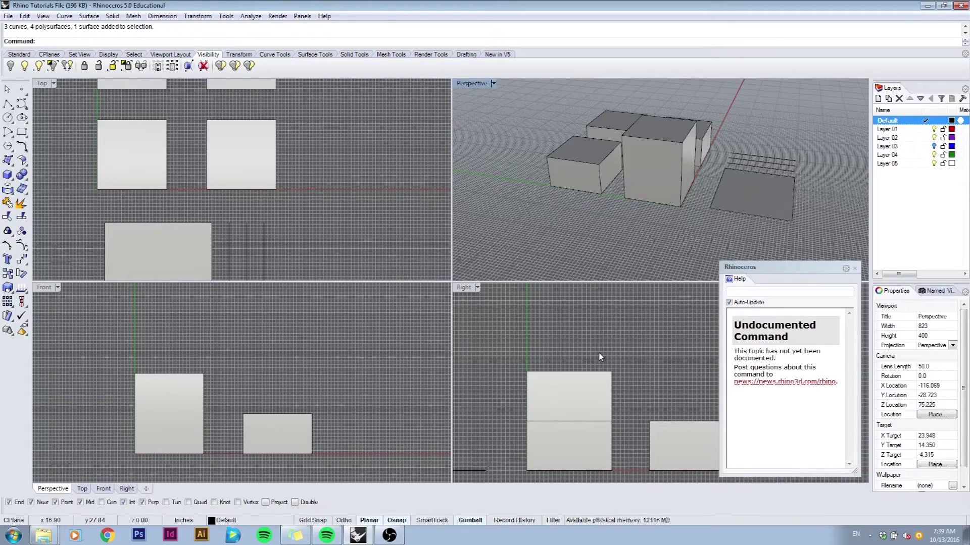
{"action": "right_click_drag", "start_coordinate": [600, 357], "coordinate": [575, 334]}
{"action": "mouse_move", "coordinate": [336, 389]}
{"action": "right_mouse_down"}
{"action": "mouse_move", "coordinate": [310, 389]}
{"action": "mouse_move", "coordinate": [340, 379]}
{"action": "mouse_move", "coordinate": [339, 411]}
{"action": "mouse_move", "coordinate": [345, 373]}
{"action": "right_mouse_up"}
{"action": "mouse_move", "coordinate": [353, 191]}
{"action": "right_mouse_down"}
{"action": "mouse_move", "coordinate": [339, 169]}
{"action": "mouse_move", "coordinate": [325, 173]}
{"action": "mouse_move", "coordinate": [349, 182]}
{"action": "right_mouse_up"}
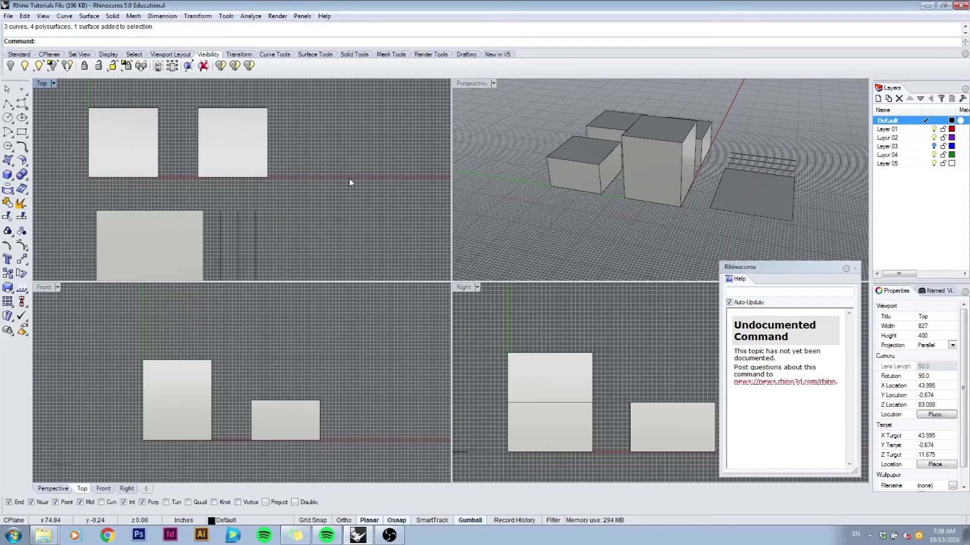
{"action": "right_click_drag", "start_coordinate": [497, 167], "coordinate": [707, 182]}
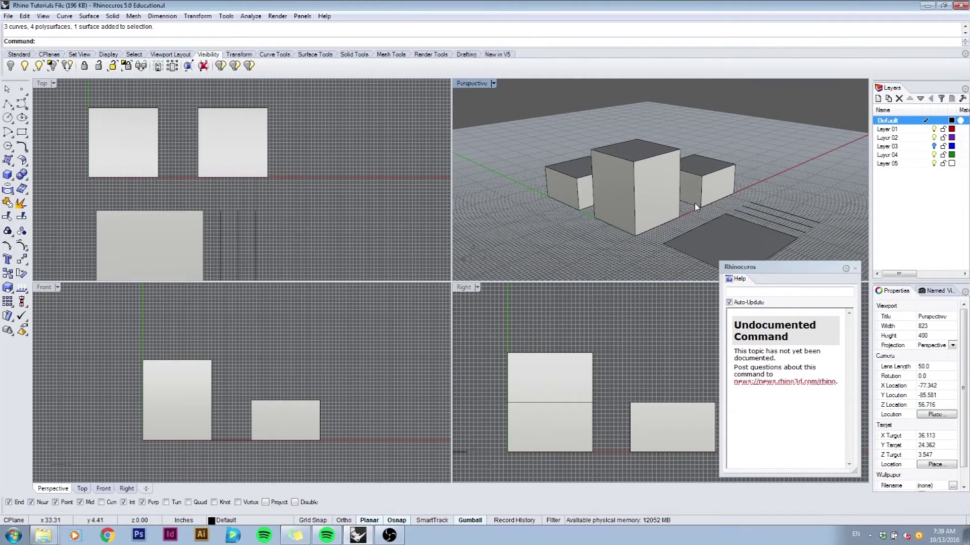
Close the help panel, maximize the Perspective viewport, and orbit it through several angles.
{"action": "left_click", "coordinate": [855, 269]}
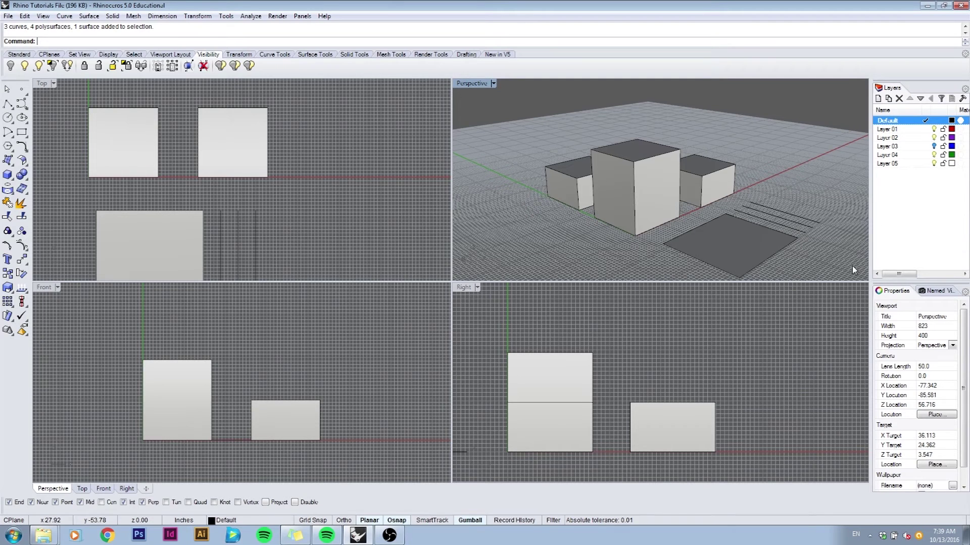
{"action": "double_click", "coordinate": [473, 85]}
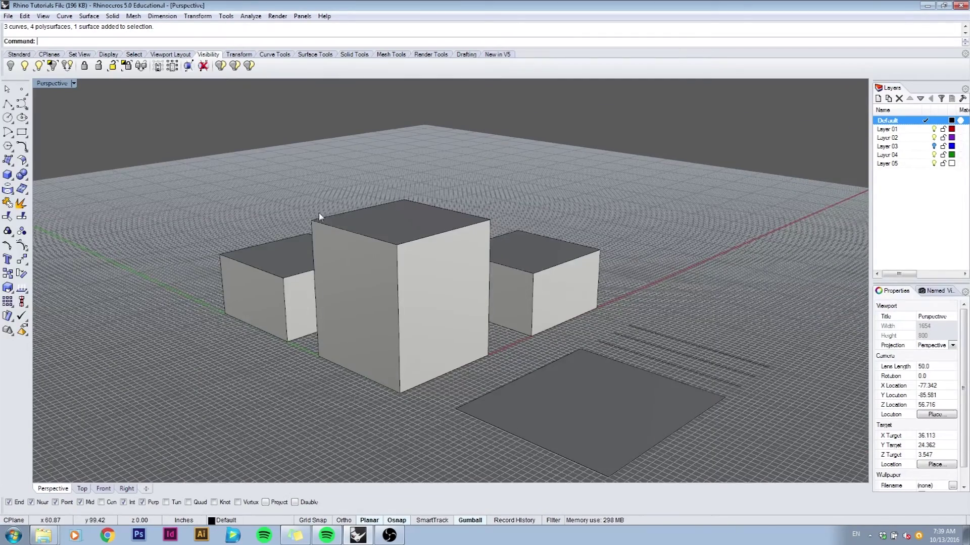
{"action": "right_click_drag", "start_coordinate": [320, 213], "coordinate": [497, 175]}
Zoom in and out on the boxes, orbit lower, then zoom out until the scene vanishes.
{"action": "scroll", "coordinate": [462, 171], "scroll_direction": "up", "scroll_amount": 2}
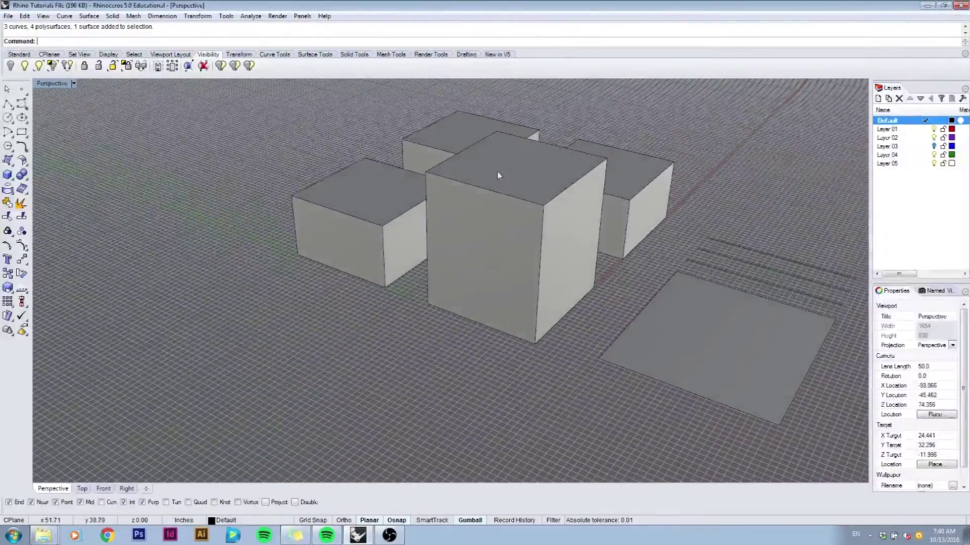
{"action": "scroll", "coordinate": [496, 171], "scroll_direction": "down", "scroll_amount": 2}
{"action": "scroll", "coordinate": [496, 171], "scroll_direction": "up", "scroll_amount": 4}
{"action": "scroll", "coordinate": [496, 172], "scroll_direction": "down", "scroll_amount": 6}
{"action": "scroll", "coordinate": [496, 171], "scroll_direction": "up", "scroll_amount": 4}
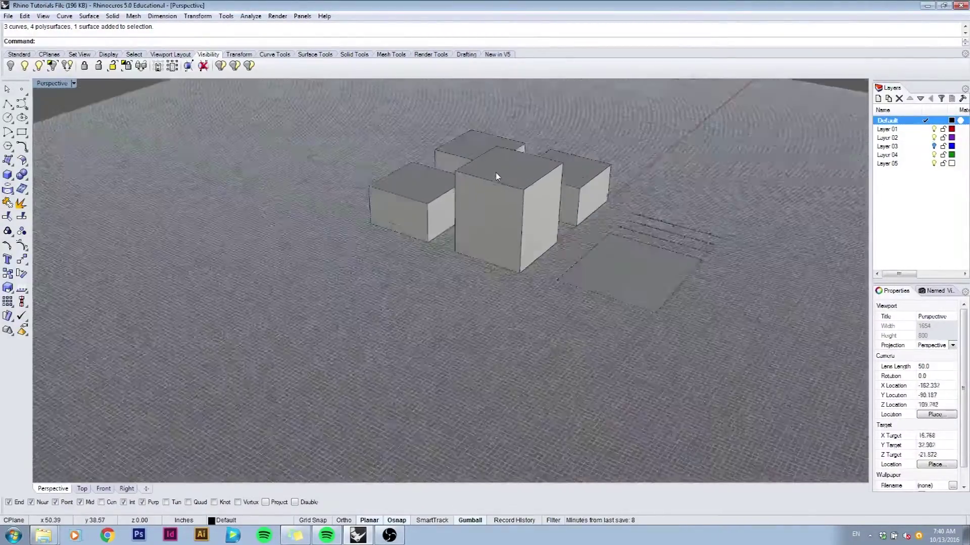
{"action": "scroll", "coordinate": [496, 172], "scroll_direction": "down", "scroll_amount": 3}
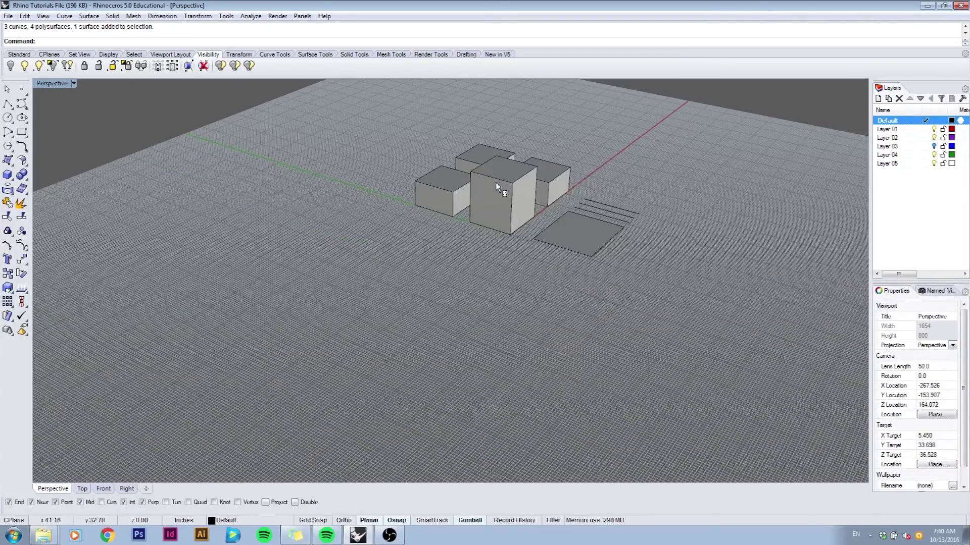
{"action": "scroll", "coordinate": [495, 184], "scroll_direction": "up", "scroll_amount": 5}
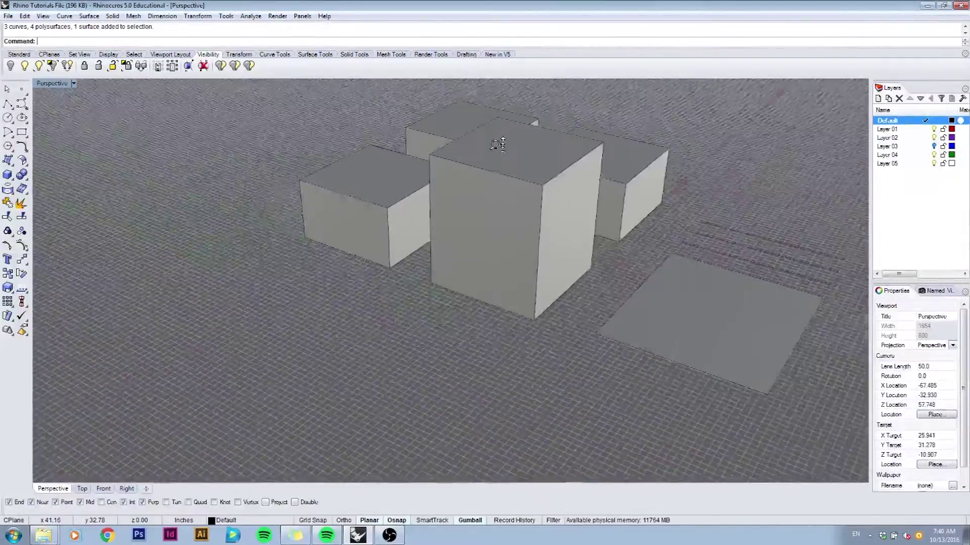
{"action": "scroll", "coordinate": [497, 146], "scroll_direction": "down", "scroll_amount": 6}
{"action": "scroll", "coordinate": [498, 152], "scroll_direction": "up", "scroll_amount": 5}
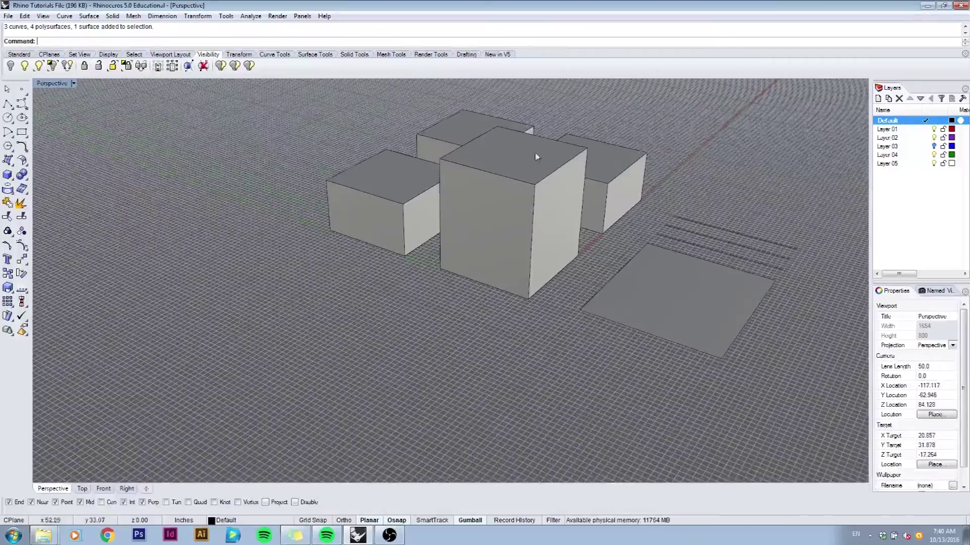
{"action": "right_click_drag", "start_coordinate": [558, 146], "coordinate": [419, 203]}
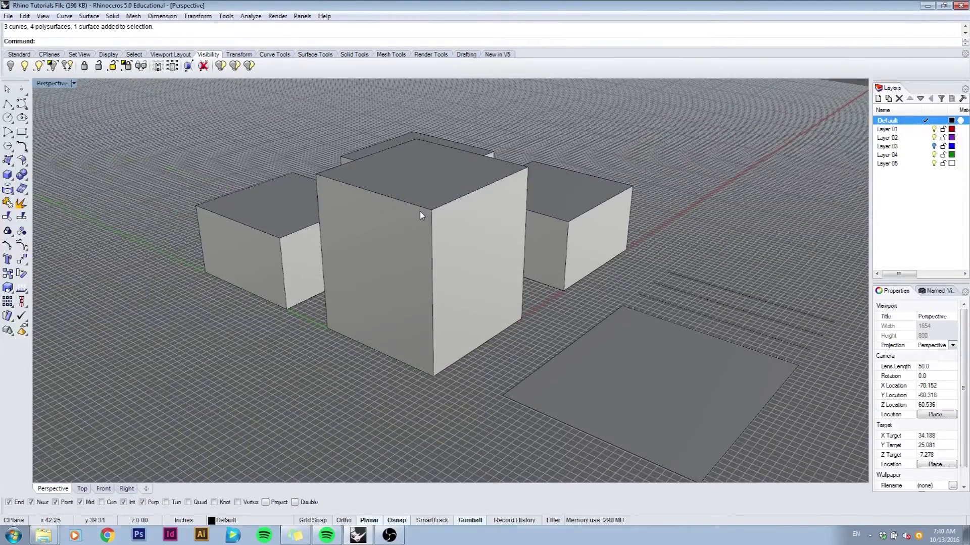
{"action": "right_click_drag", "start_coordinate": [444, 195], "coordinate": [463, 215], "text": "ctrl"}
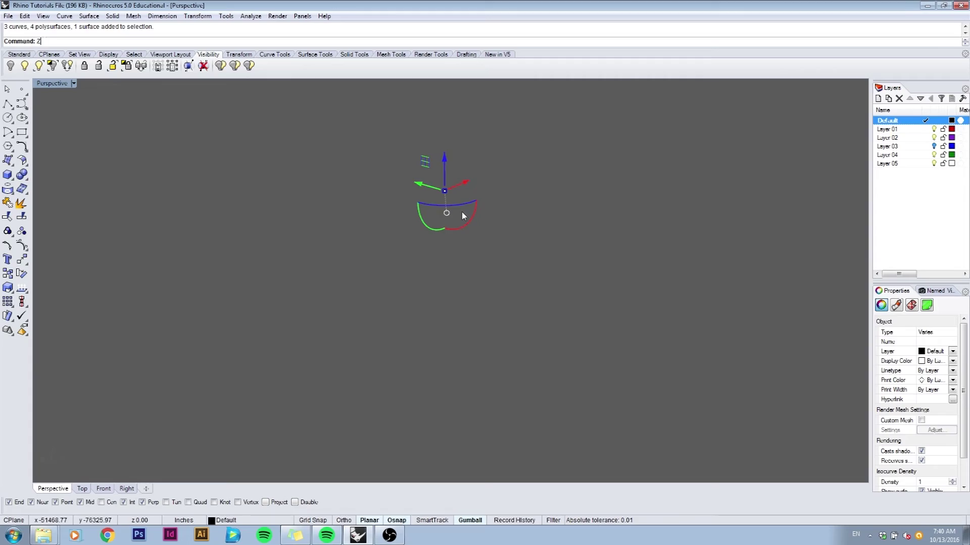
Zoom Selected to fit the view to the selection, then deselect and orbit the perspective.
{"action": "type", "text": "S"}
{"action": "key", "text": "Return"}
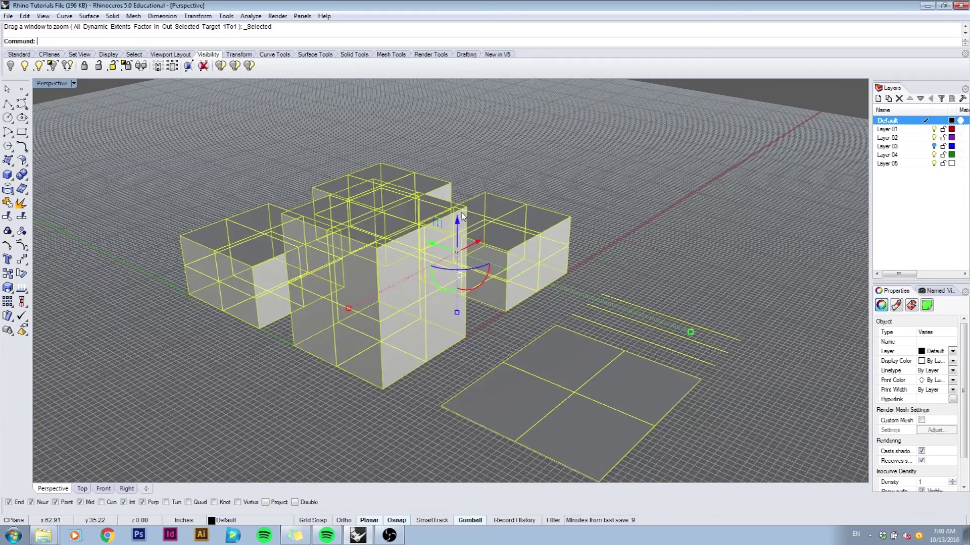
{"action": "left_click", "coordinate": [536, 179]}
{"action": "right_click_drag", "start_coordinate": [535, 179], "coordinate": [494, 416]}
Select all objects, deselect them, and pan the view away from the scene.
{"action": "key", "text": "ctrl+a"}
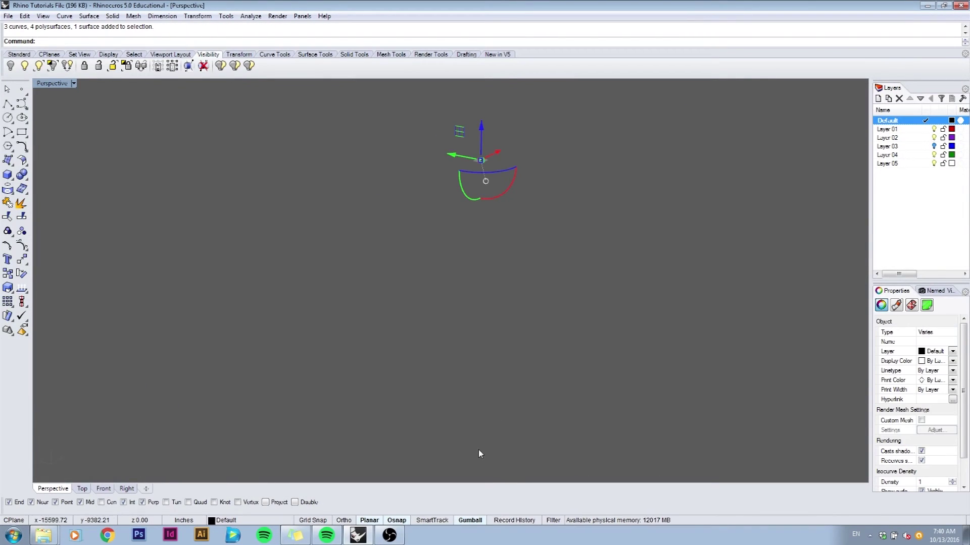
{"action": "left_click", "coordinate": [634, 238]}
{"action": "right_click_drag", "start_coordinate": [633, 239], "coordinate": [451, 253]}
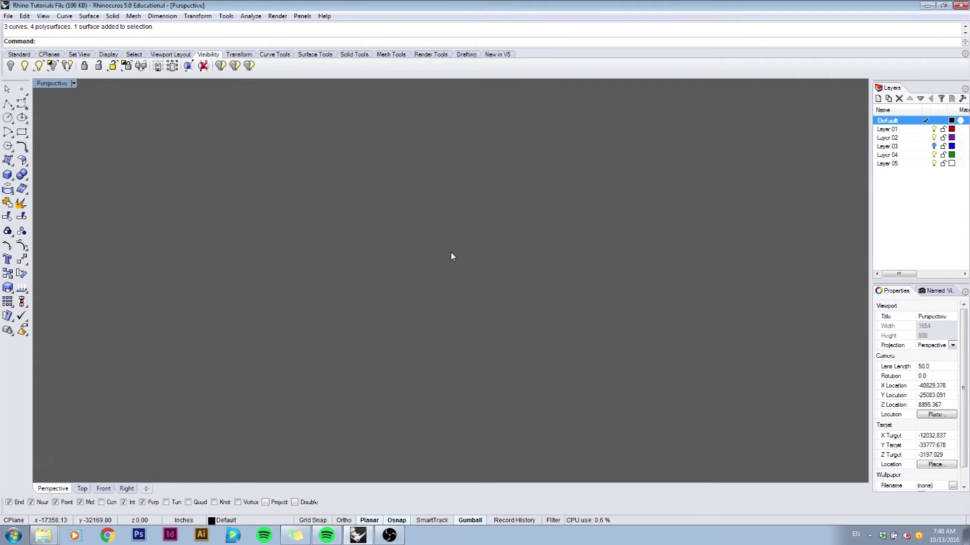
Zoom Selected on all boxes, the surface and curves so they fill the view, then deselect.
{"action": "key", "text": "ctrl+a"}
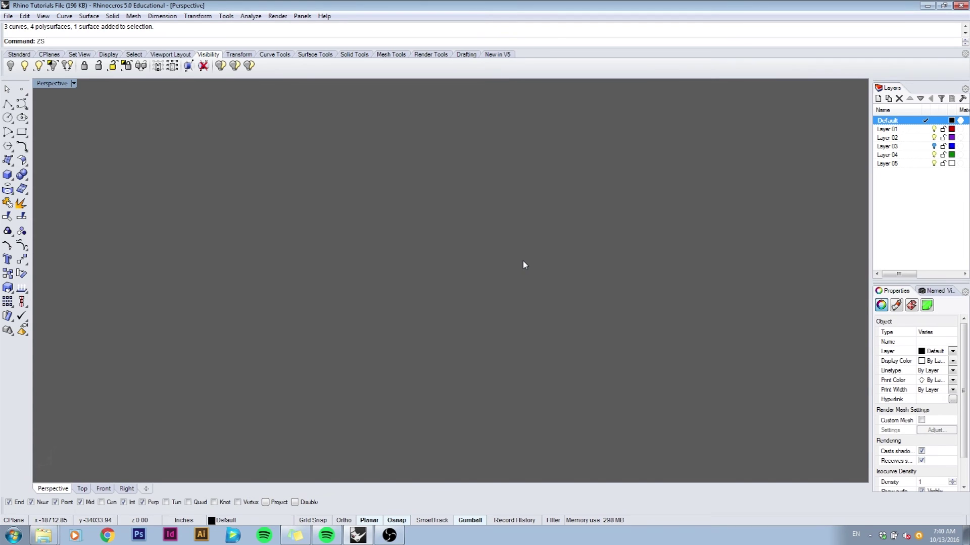
{"action": "key", "text": "Return"}
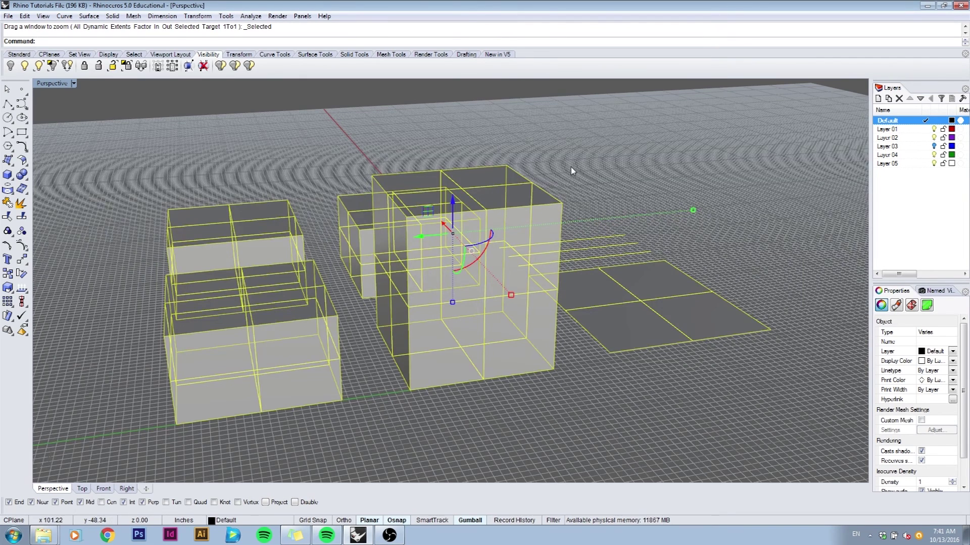
{"action": "key", "text": "Escape"}
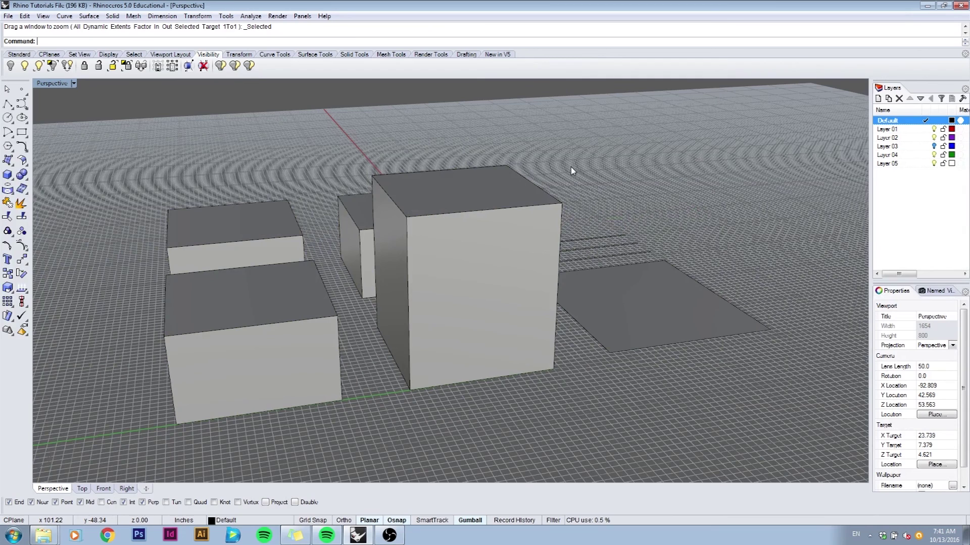